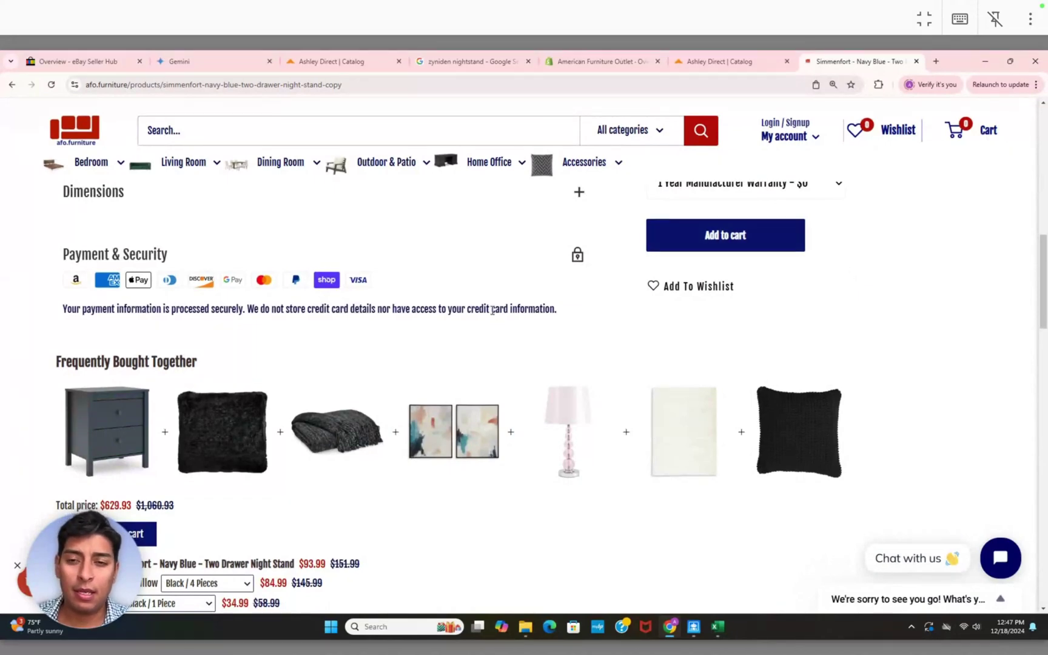
- Check the night stand's Frequently Bought Together section on the storefront and open the Frequently Bought app in the Shopify admin
scroll(492, 310, down, 1)
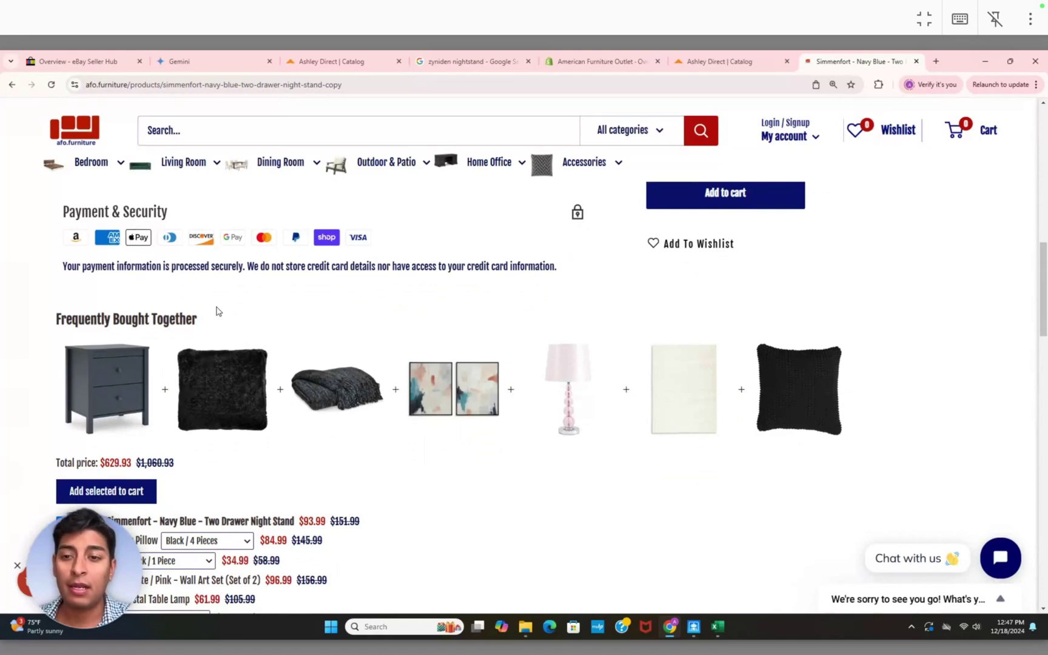
scroll(384, 407, down, 1)
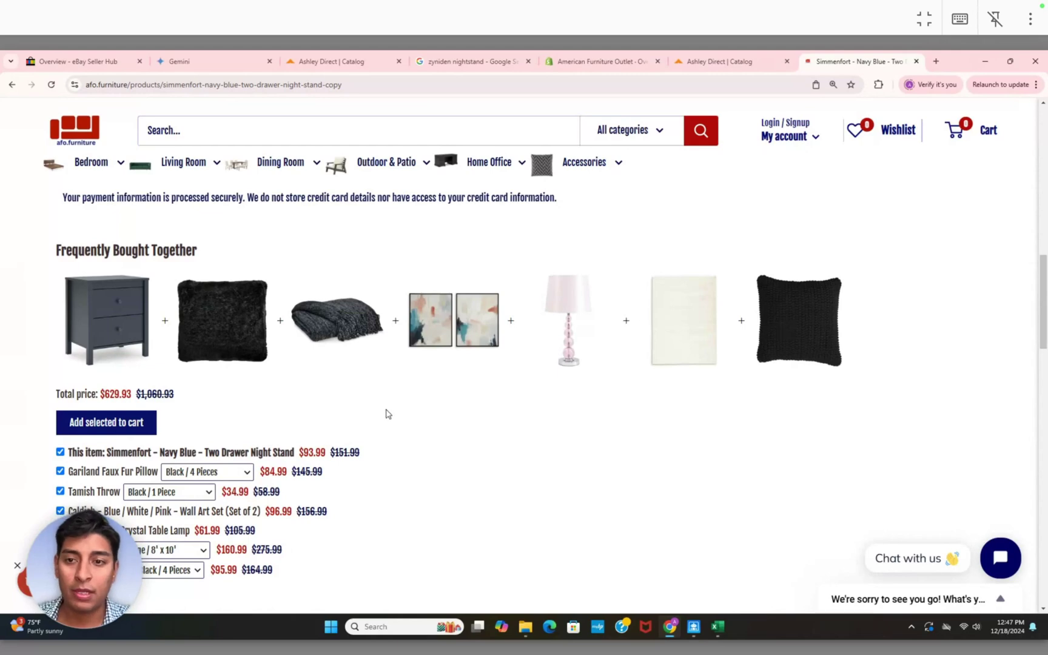
scroll(385, 414, down, 1)
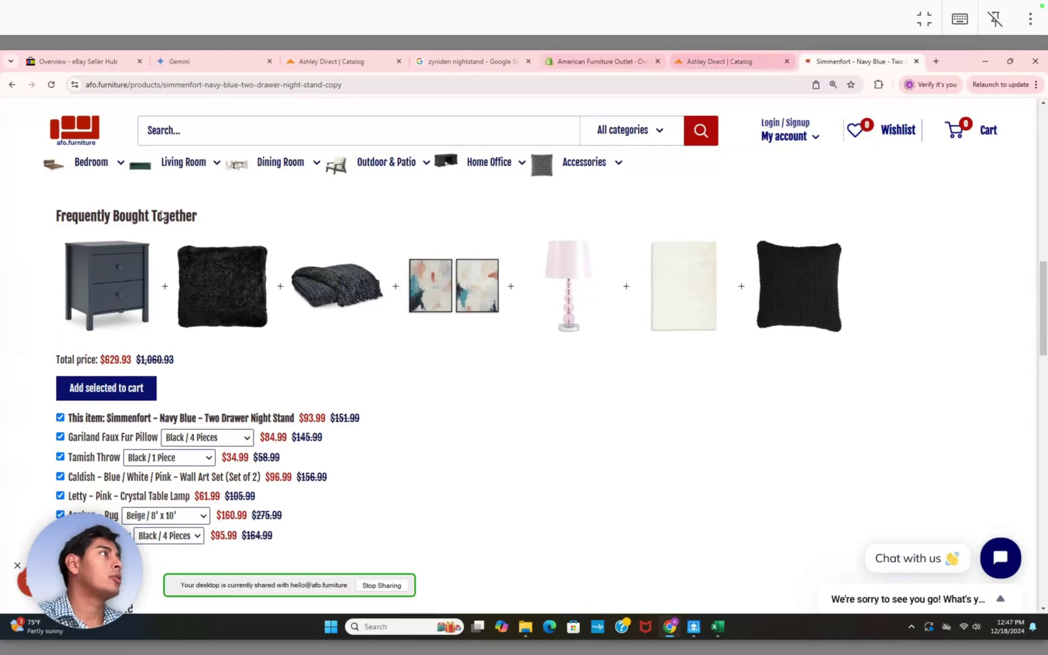
click(600, 61)
scroll(580, 364, down, 5)
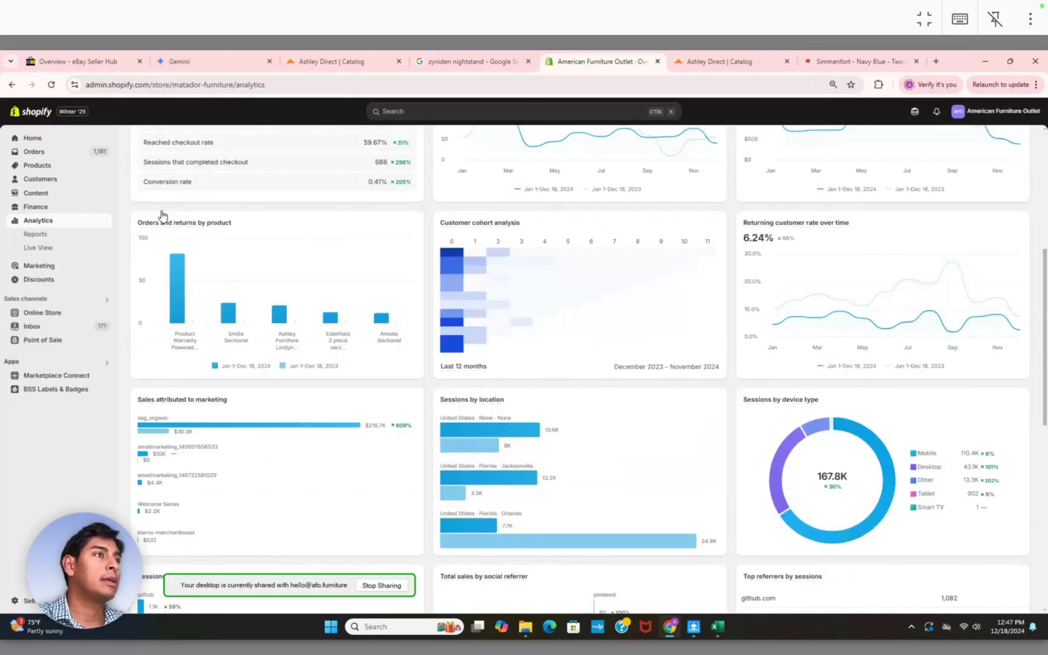
click(12, 362)
key(Return)
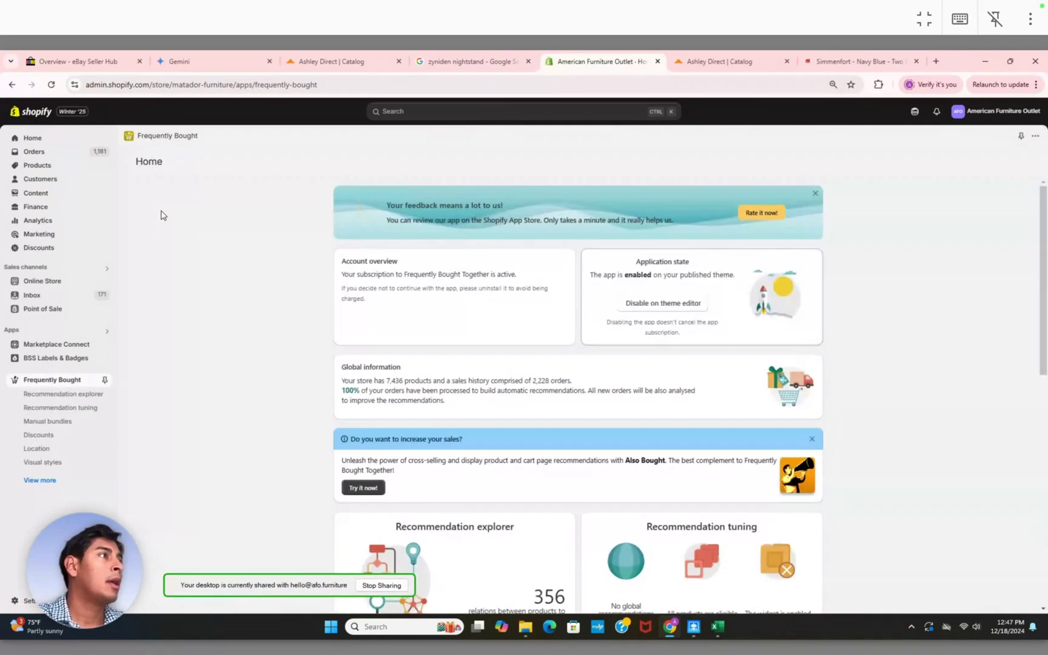
scroll(161, 214, down, 2)
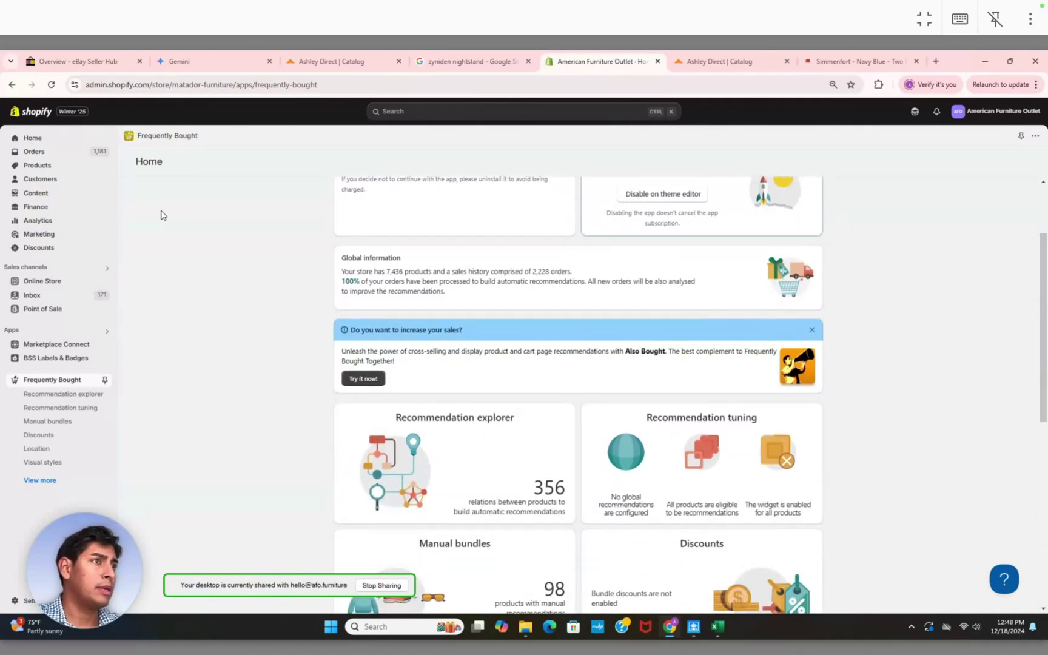
scroll(161, 214, down, 3)
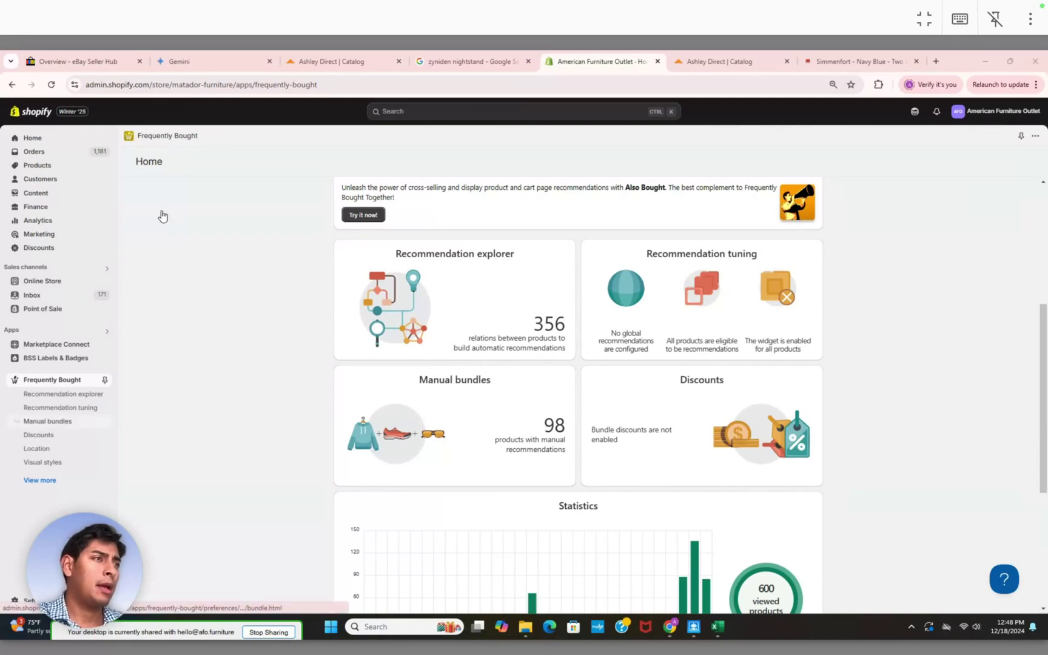
- Open the manual bundle of the second "Simmenfort - Navy Blue - Two Drawer Night Stand" listing by searching for simmenfort
click(48, 421)
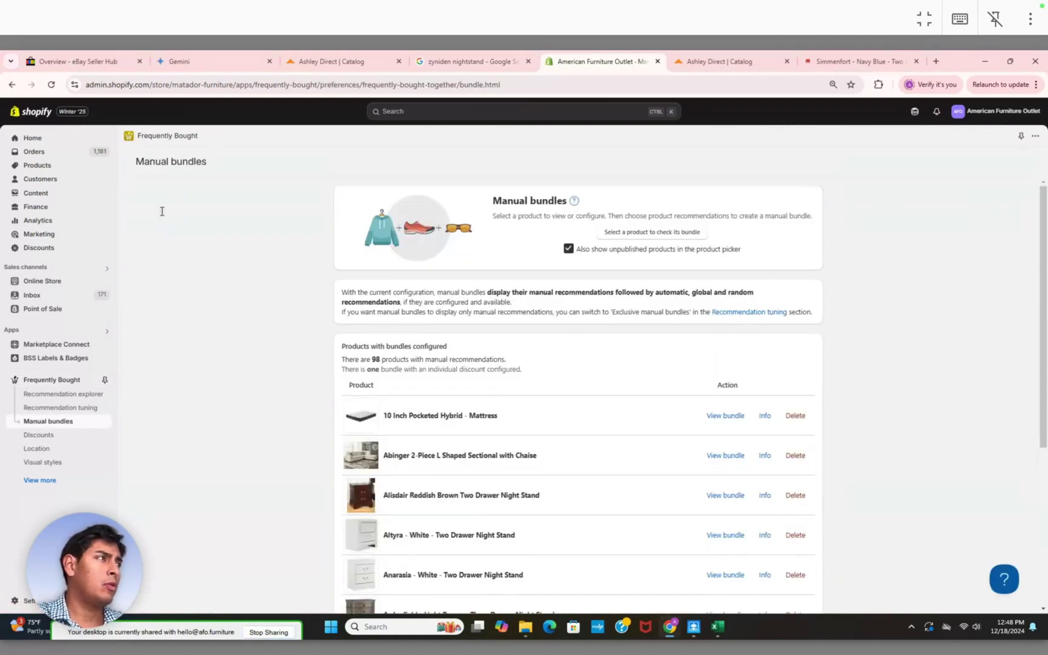
scroll(161, 215, down, 1)
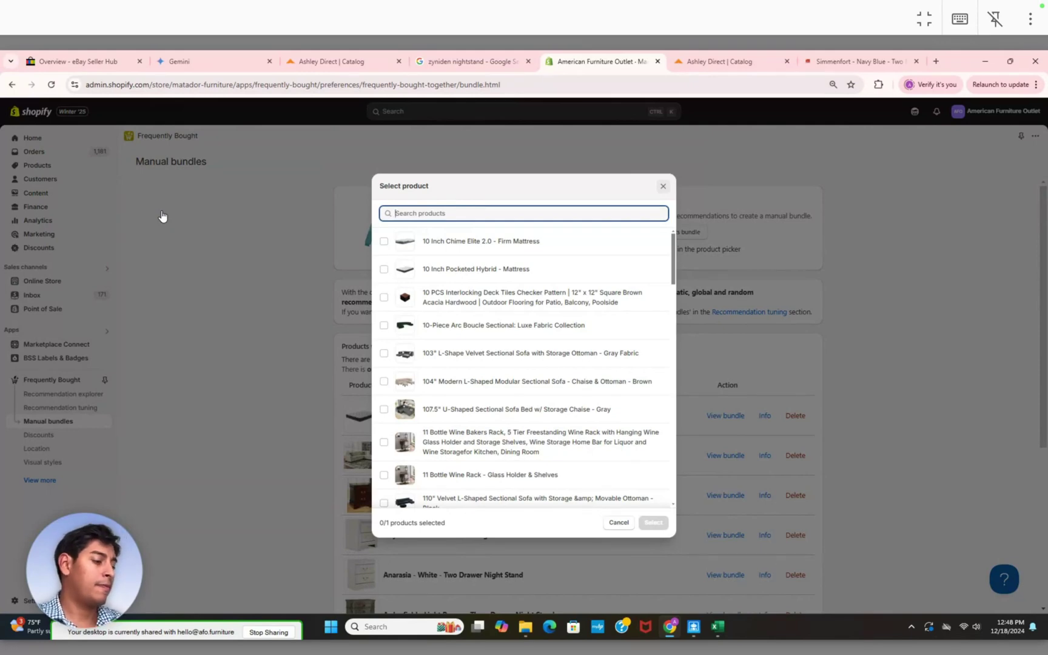
text(simmenfort)
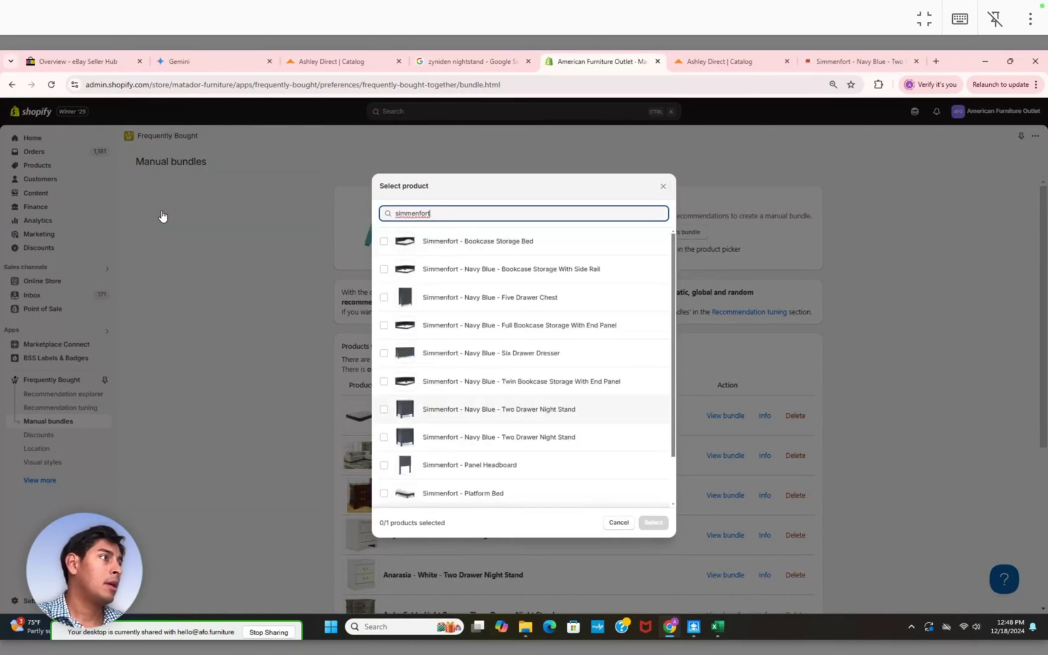
click(499, 410)
click(499, 409)
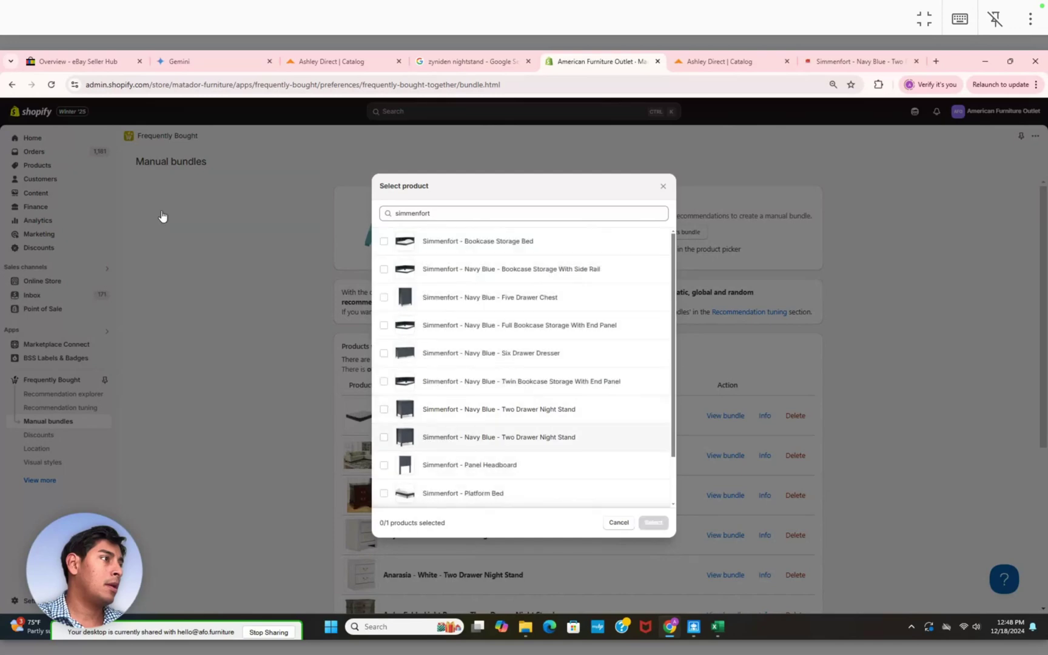
click(498, 437)
click(653, 522)
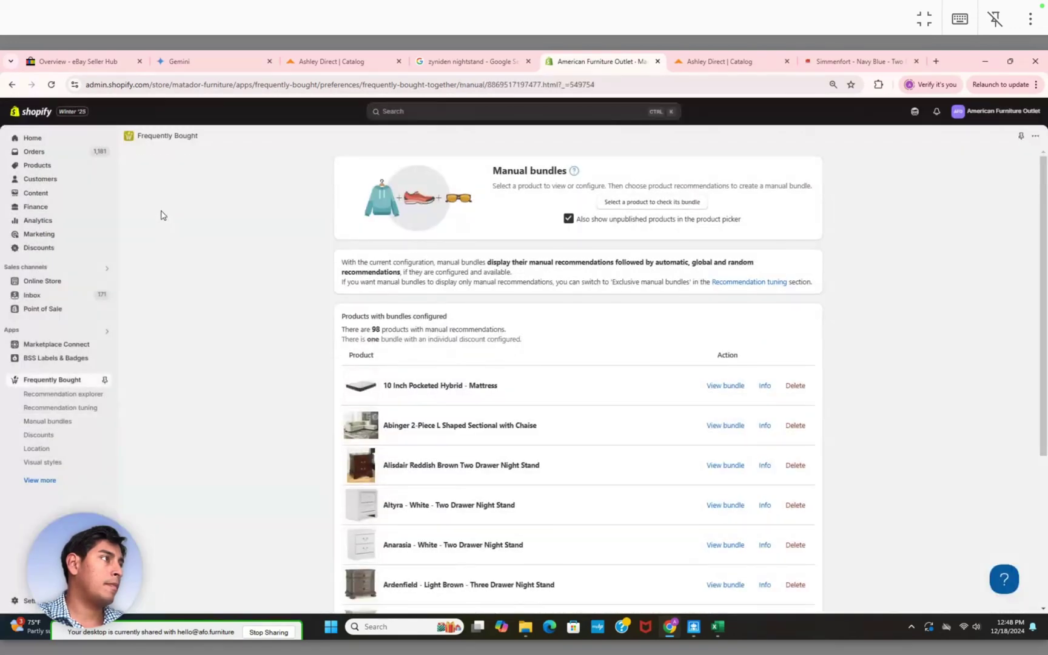
- Open the product picker for the Simmenfort bundle and check the Designer Recommends item codes on the nightstand's Ashley Direct page
scroll(160, 214, down, 3)
click(578, 219)
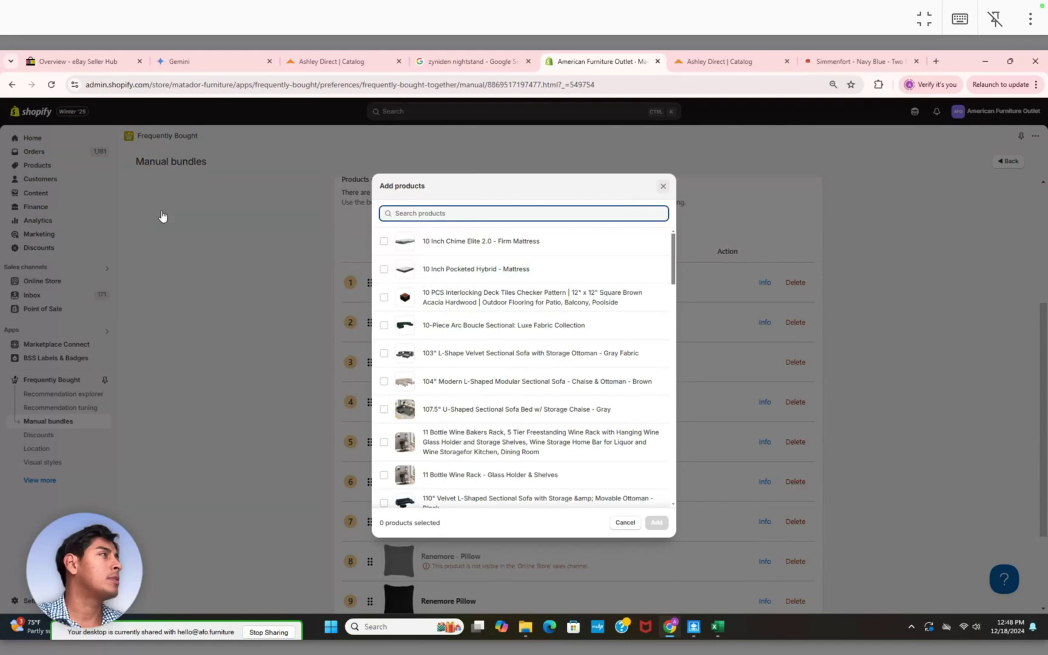
key(Escape)
key(ctrl+9)
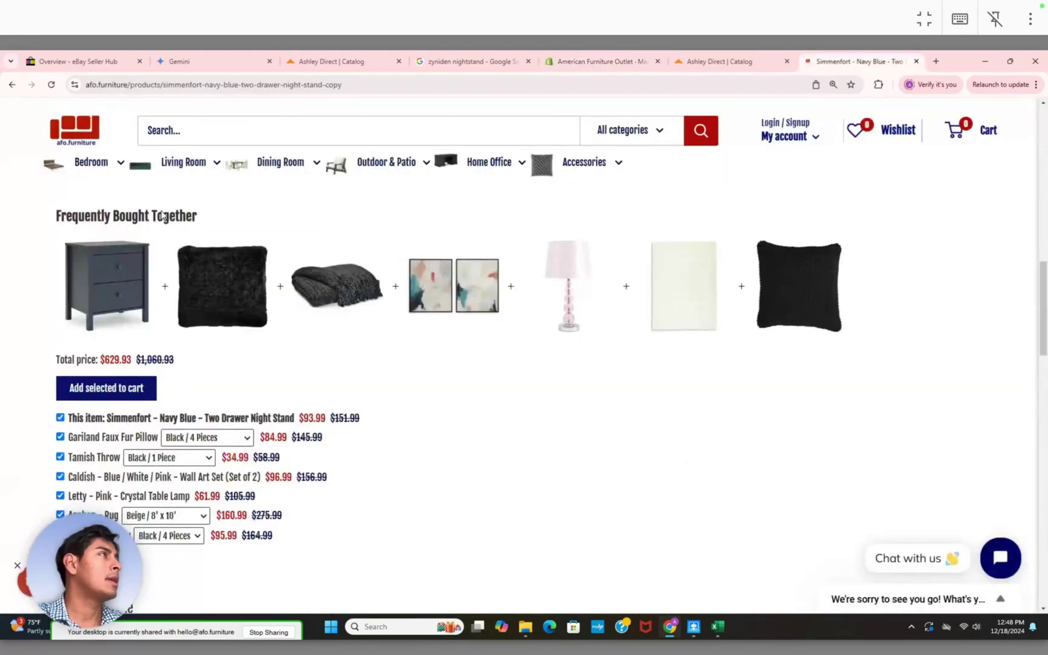
click(724, 61)
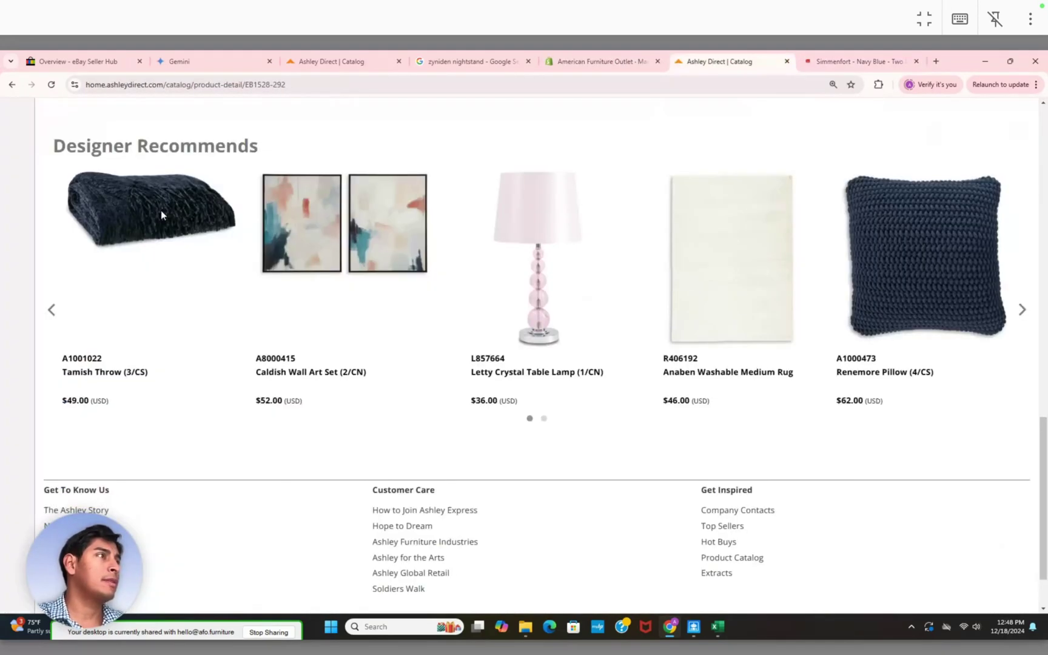
scroll(534, 364, up, 3)
scroll(162, 216, up, 1)
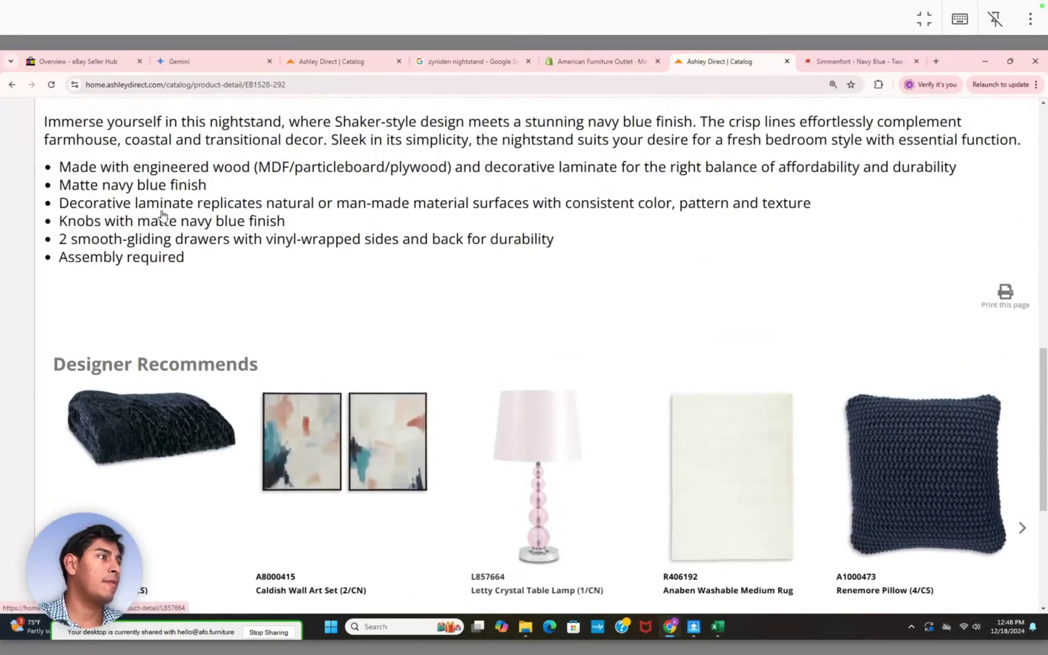
scroll(162, 214, down, 2)
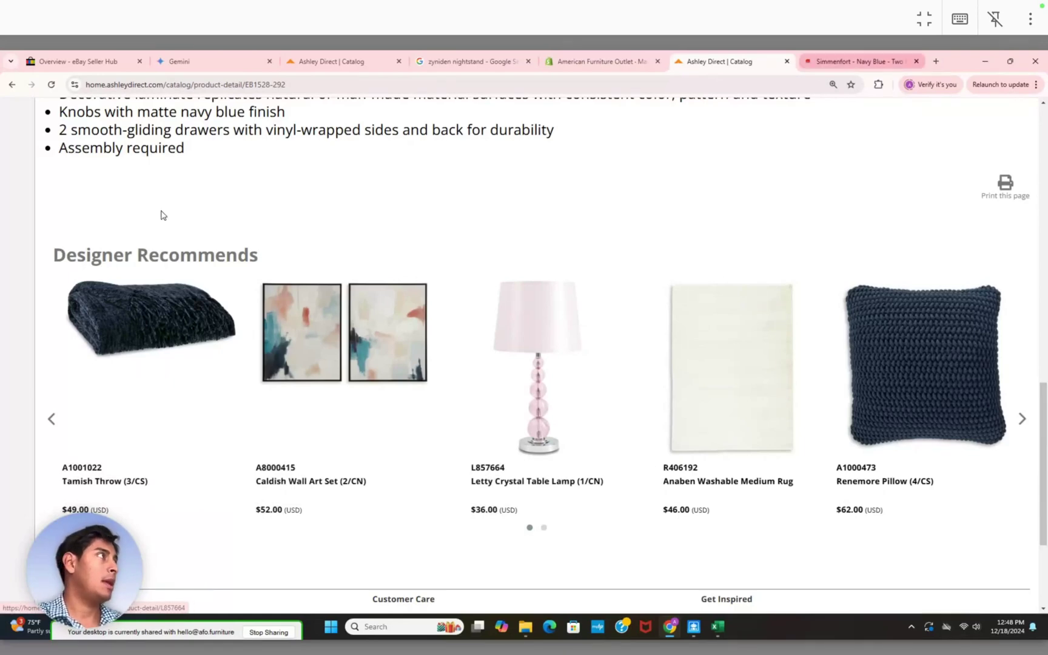
key(ctrl+shift+Tab)
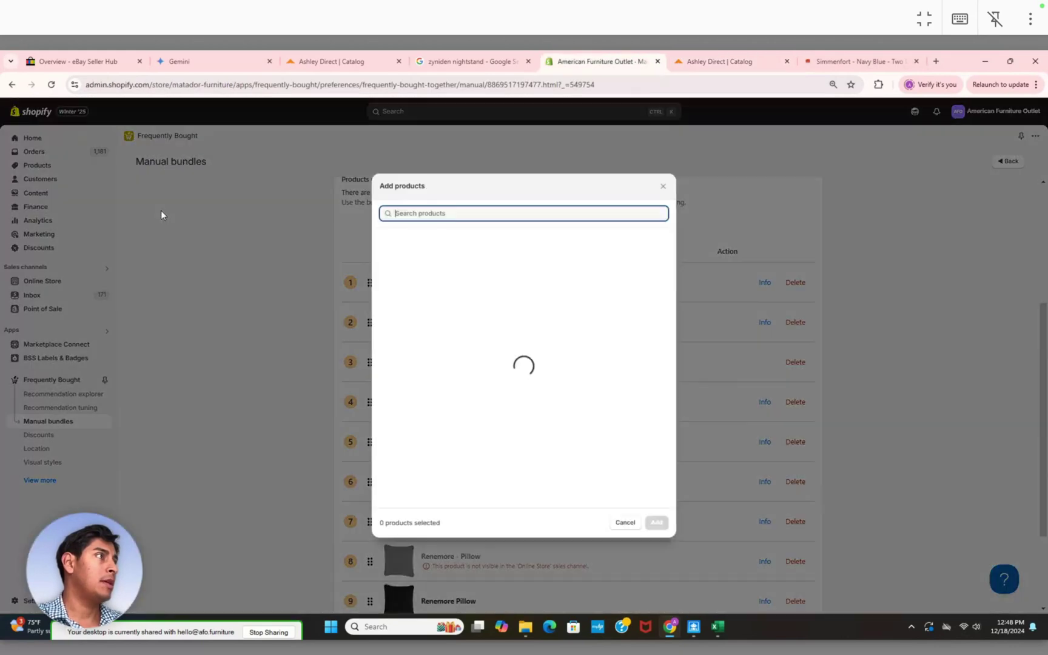
key(ctrl+Tab)
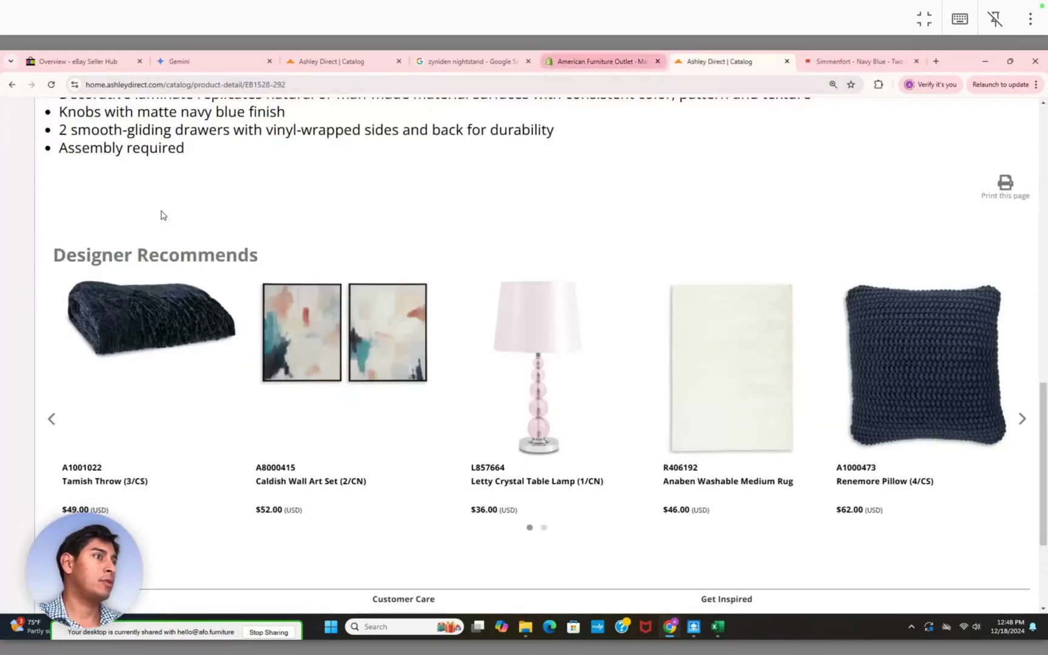
key(ctrl+shift+Tab)
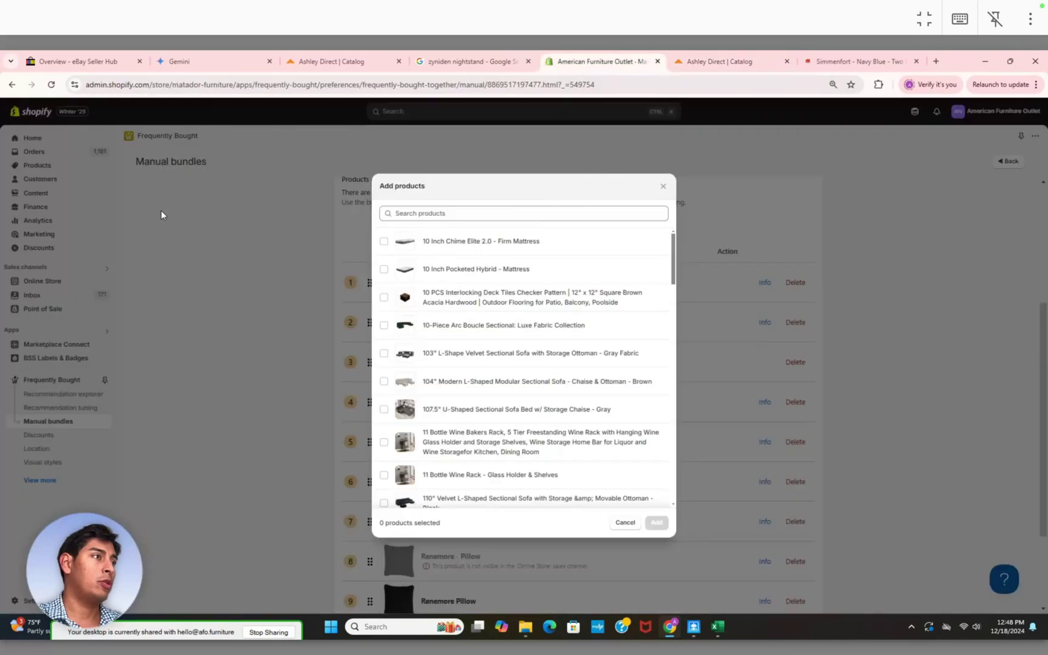
- Search the product picker for A1001022, select both Tamish throw listings, and close the picker without adding them
text(A1001022)
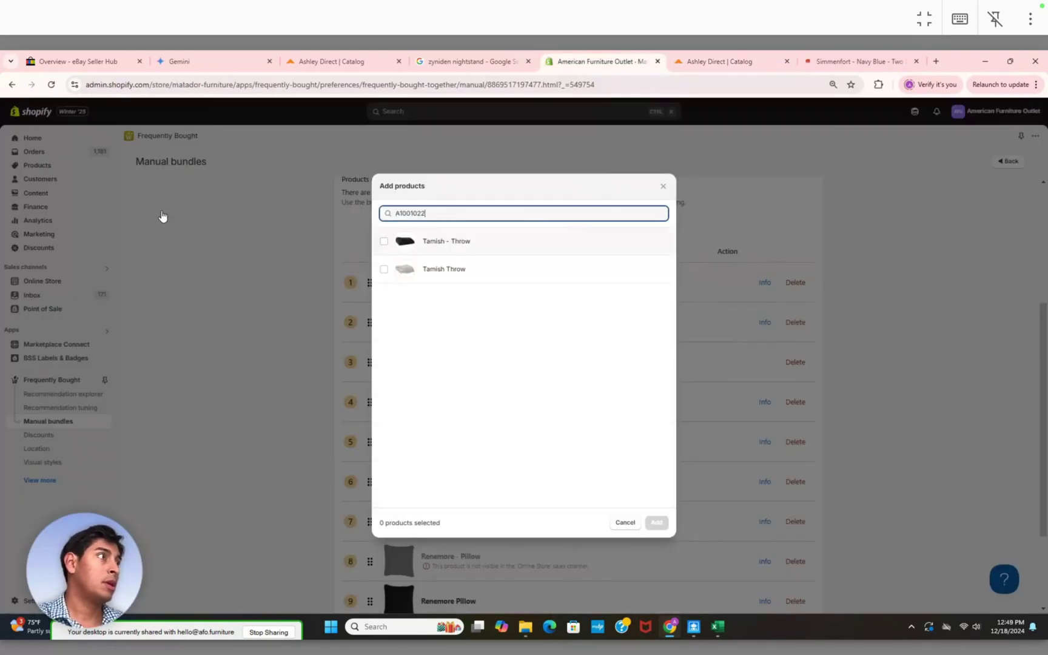
click(383, 242)
click(383, 269)
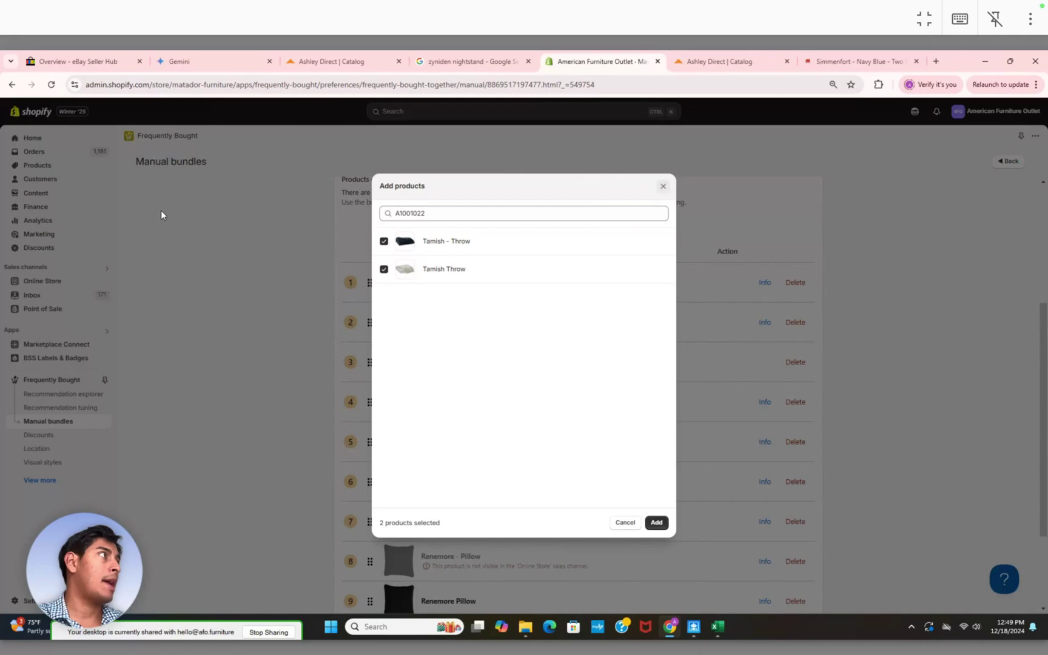
click(663, 186)
- Compare the Simmenfort night stand's storefront page and its Frequently Bought Together items with the products configured in its manual bundle
click(858, 61)
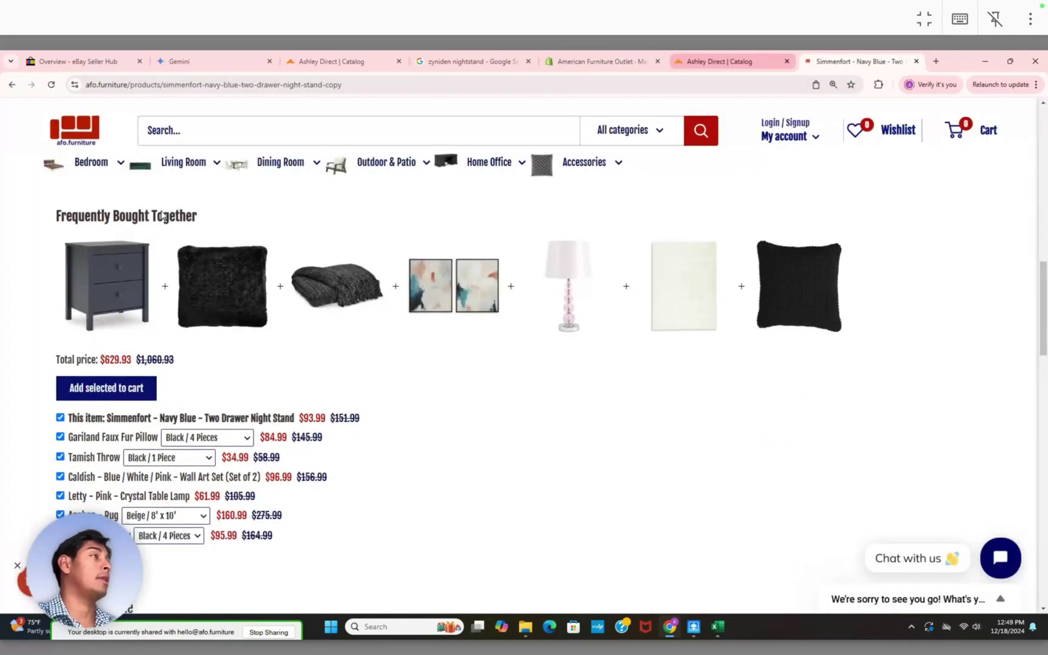
scroll(162, 215, up, 15)
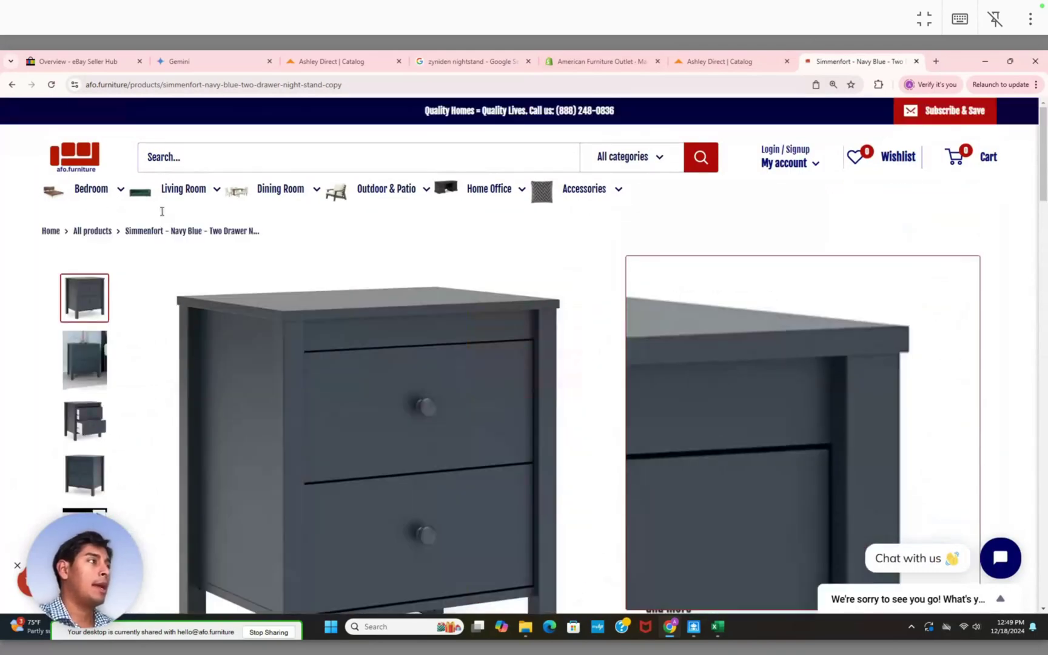
scroll(161, 215, down, 15)
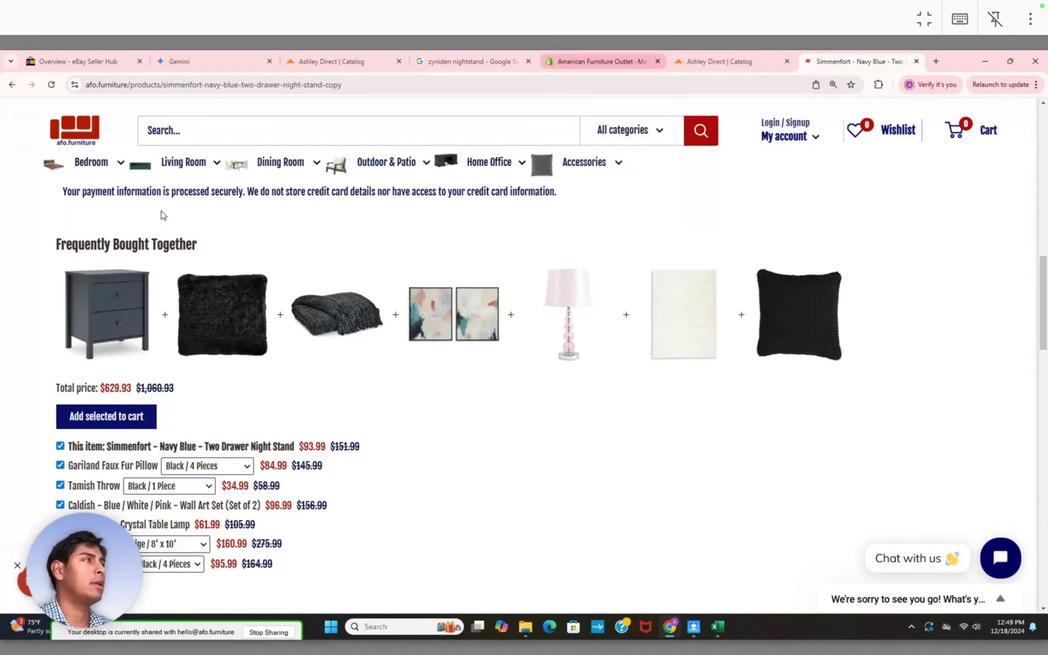
key(ctrl+shift+Tab)
key(ctrl+shift+Tab)
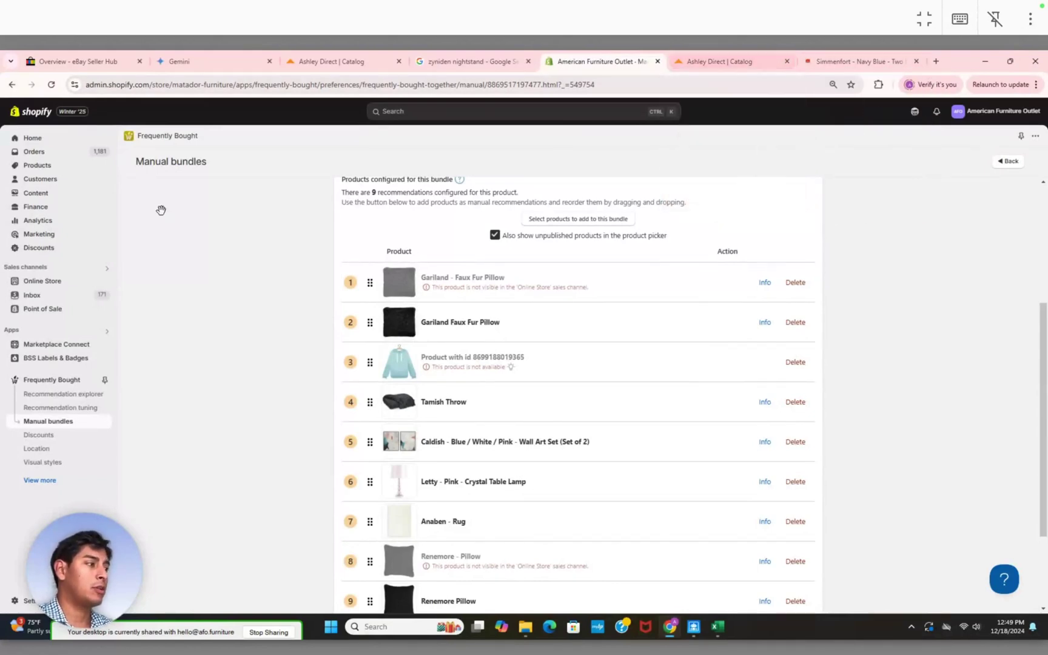
- Switch to the browser window running the web recorder and search A8000277 among products to add to the Cabalynn night stand's bundle
mouse_move(693, 626)
click(745, 558)
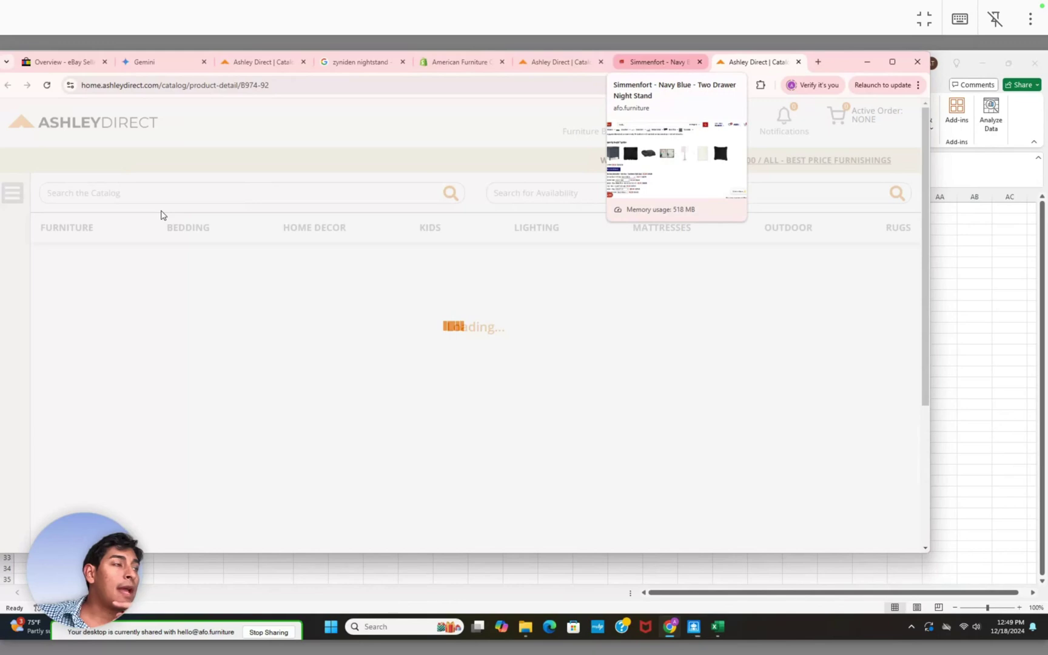
key(super+Up)
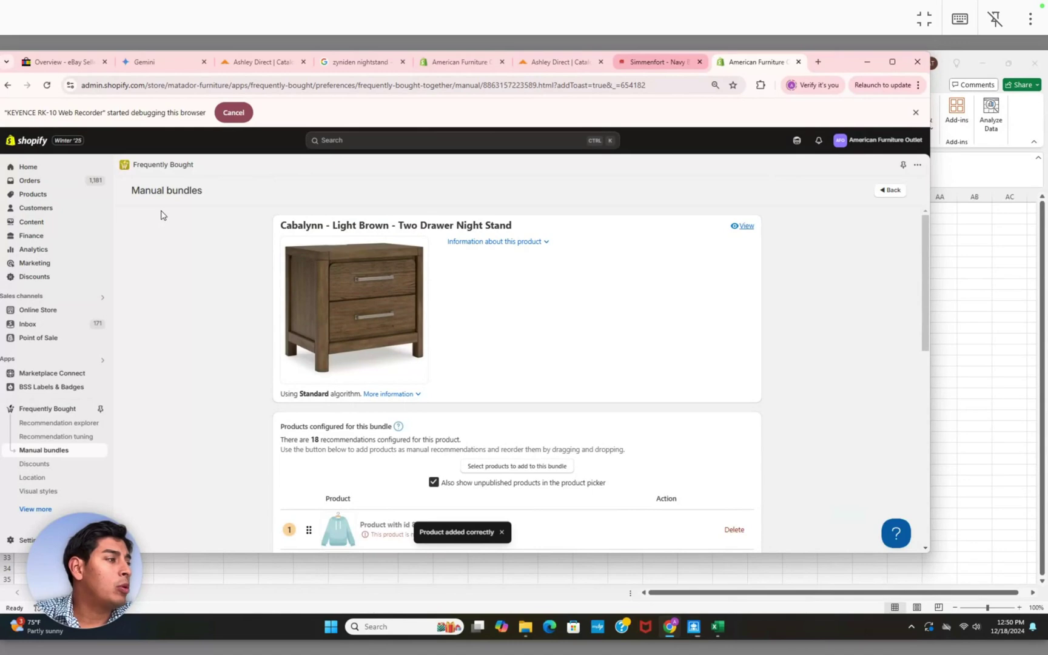
scroll(161, 214, down, 1)
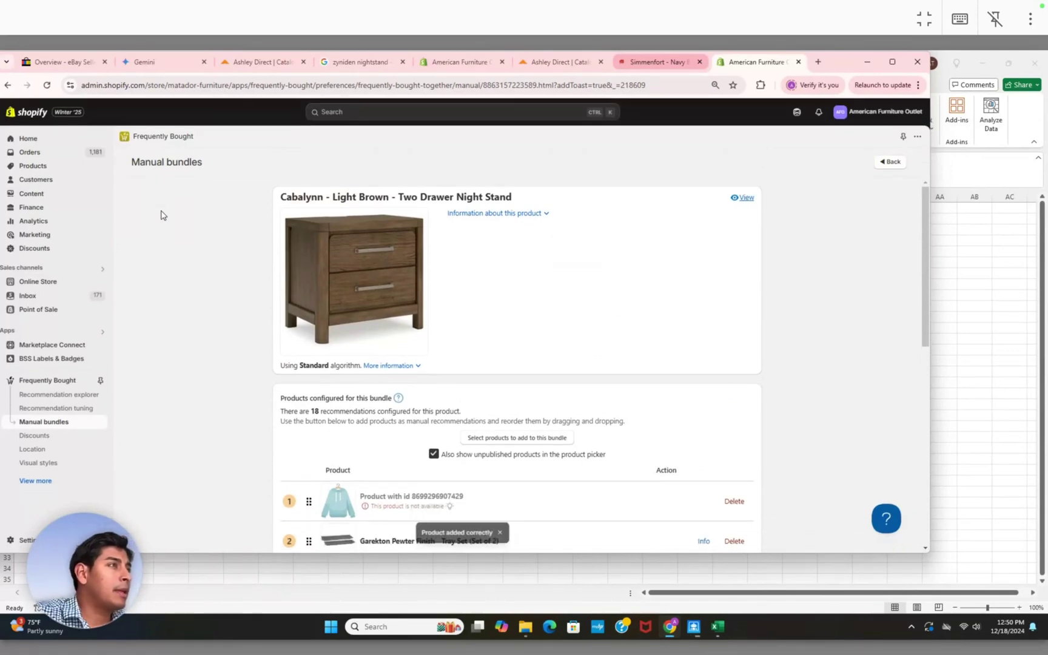
scroll(161, 215, down, 1)
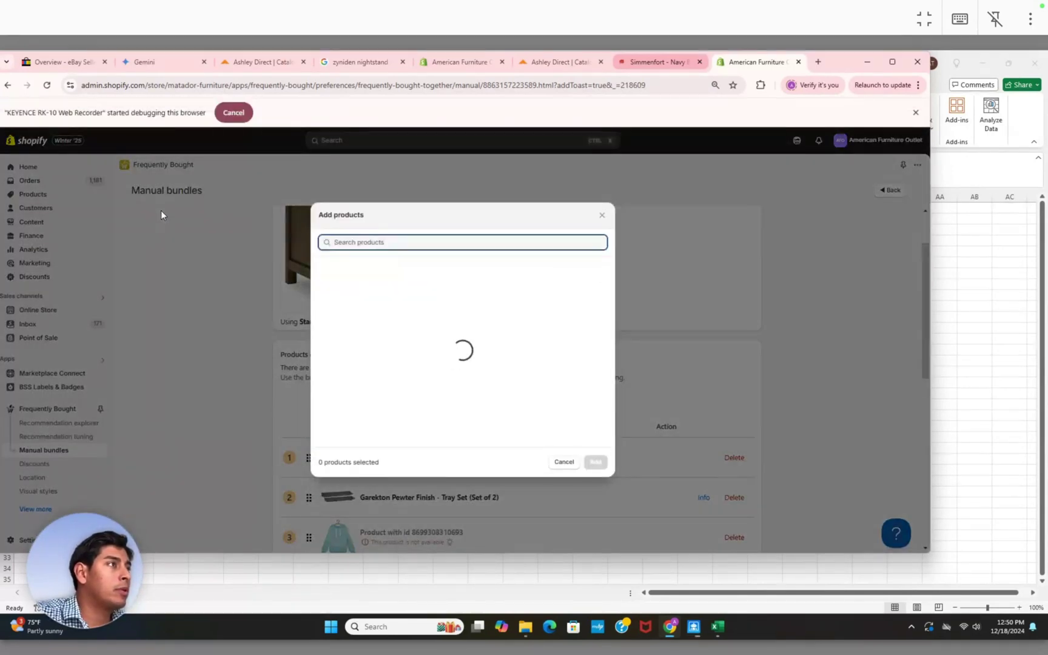
text(A8000277)
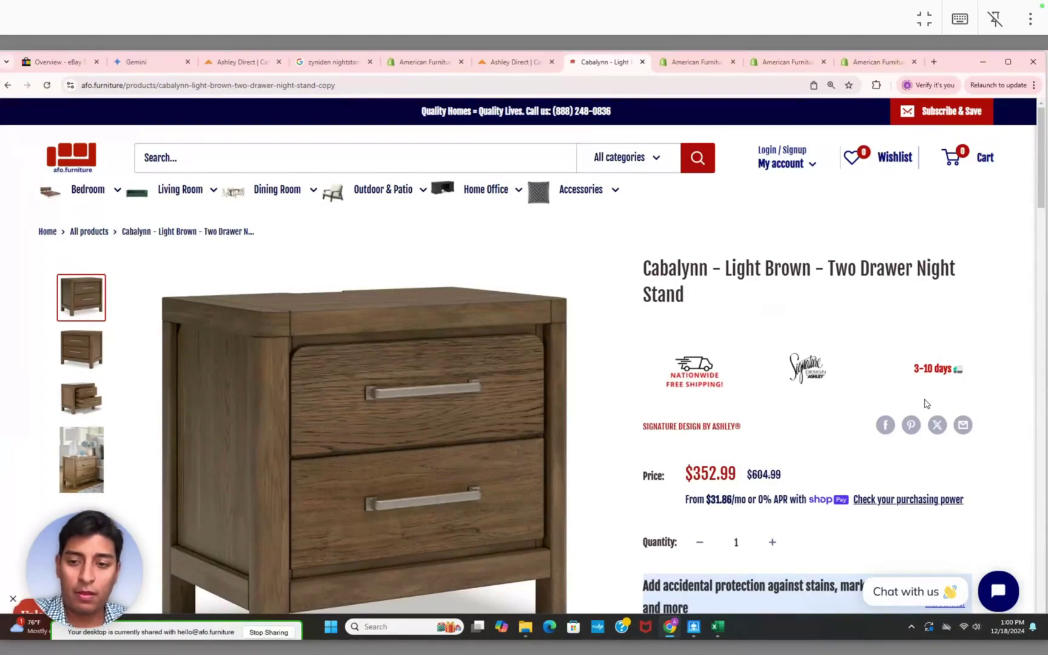
- Review the Frequently Bought Together section on the Cabalynn light brown night stand's storefront page
scroll(926, 404, down, 15)
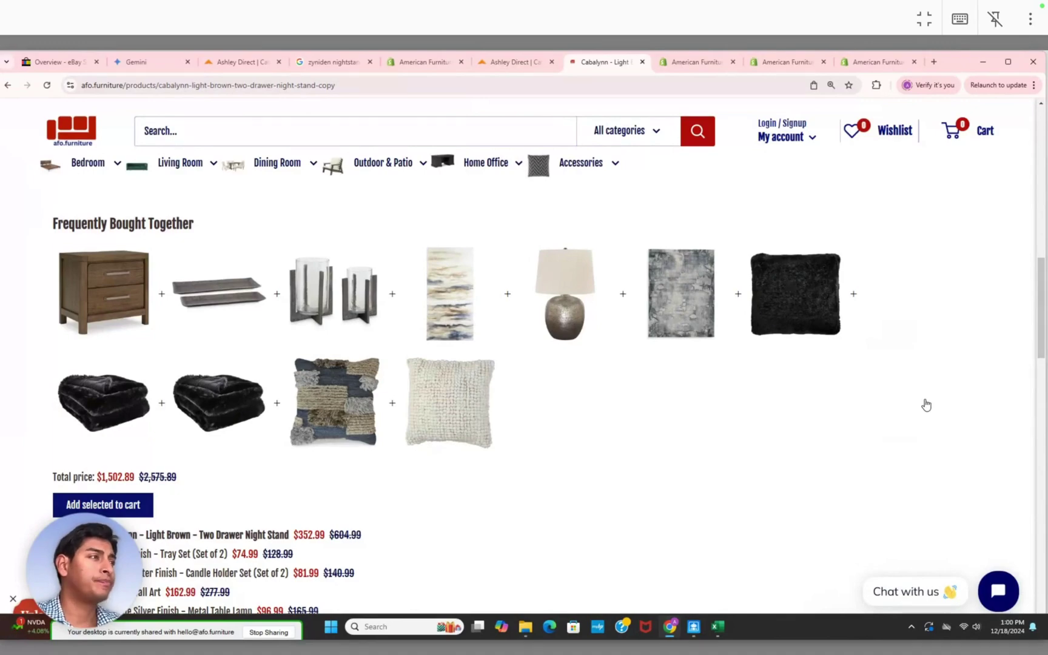
scroll(925, 403, up, 2)
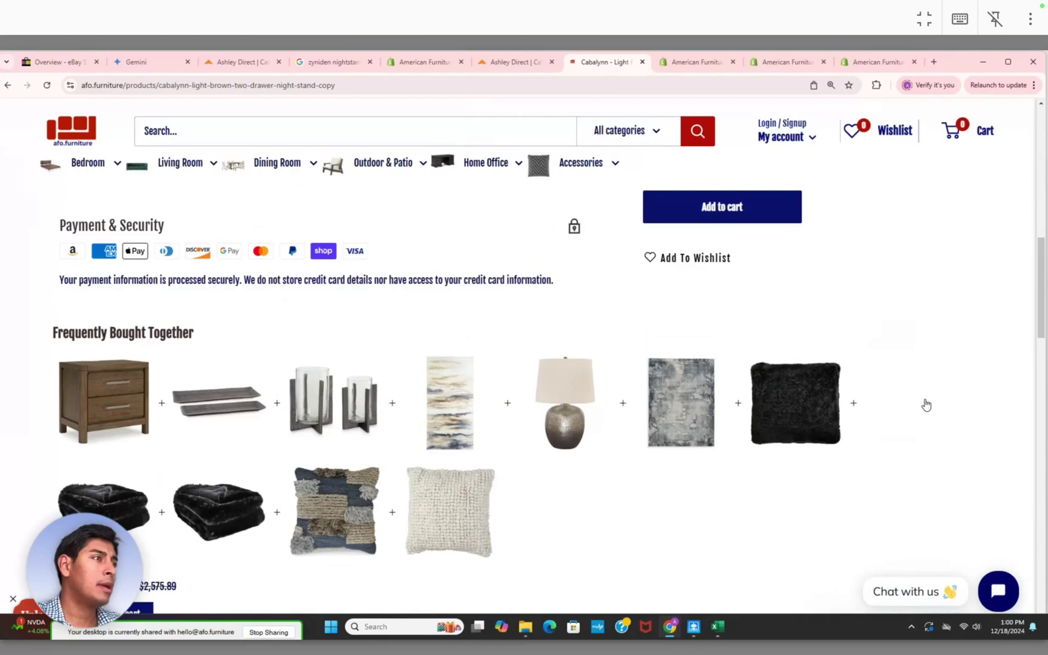
scroll(925, 405, up, 3)
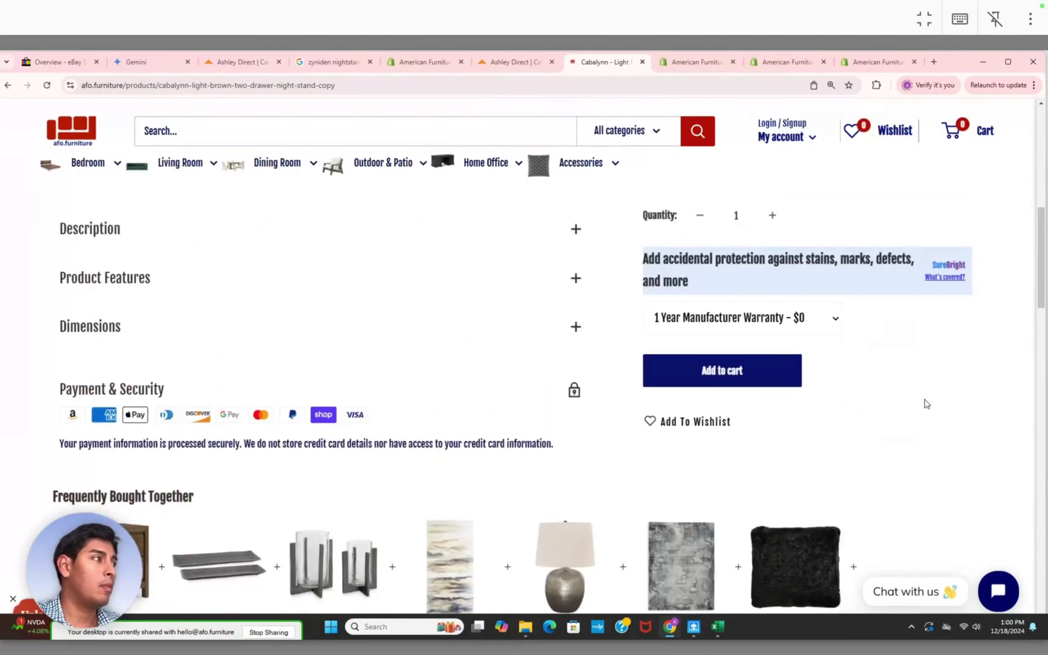
scroll(925, 403, up, 5)
scroll(925, 404, up, 3)
scroll(925, 403, down, 4)
scroll(925, 404, up, 2)
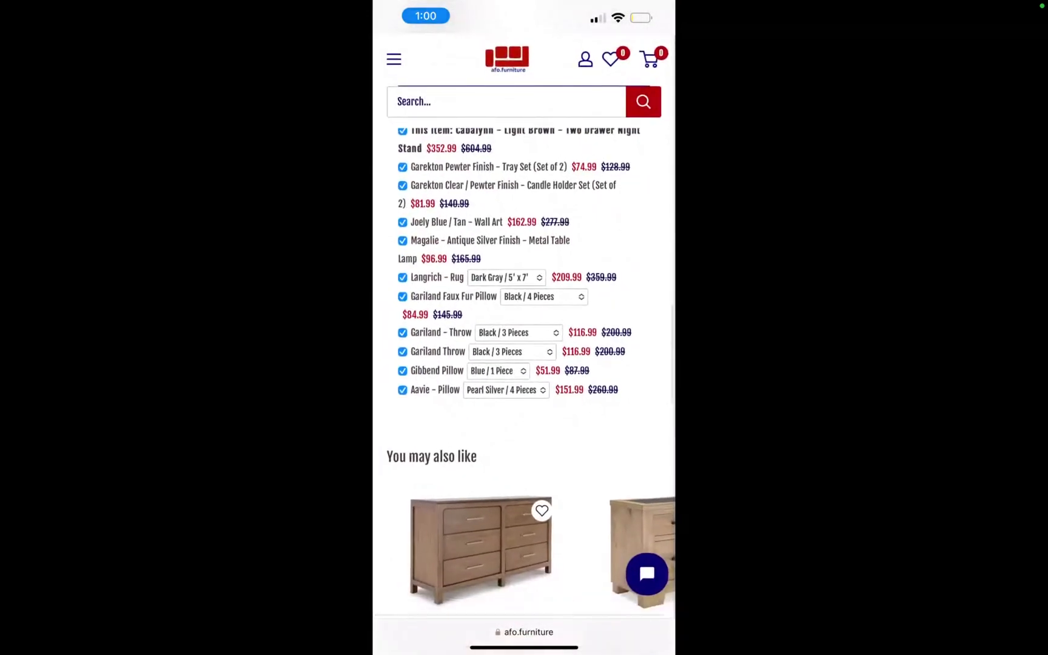
- Review the Cabalynn night stand's mobile storefront page on the phone, from its bundle items up to the product images, and exit
scroll(524, 363, up, 10)
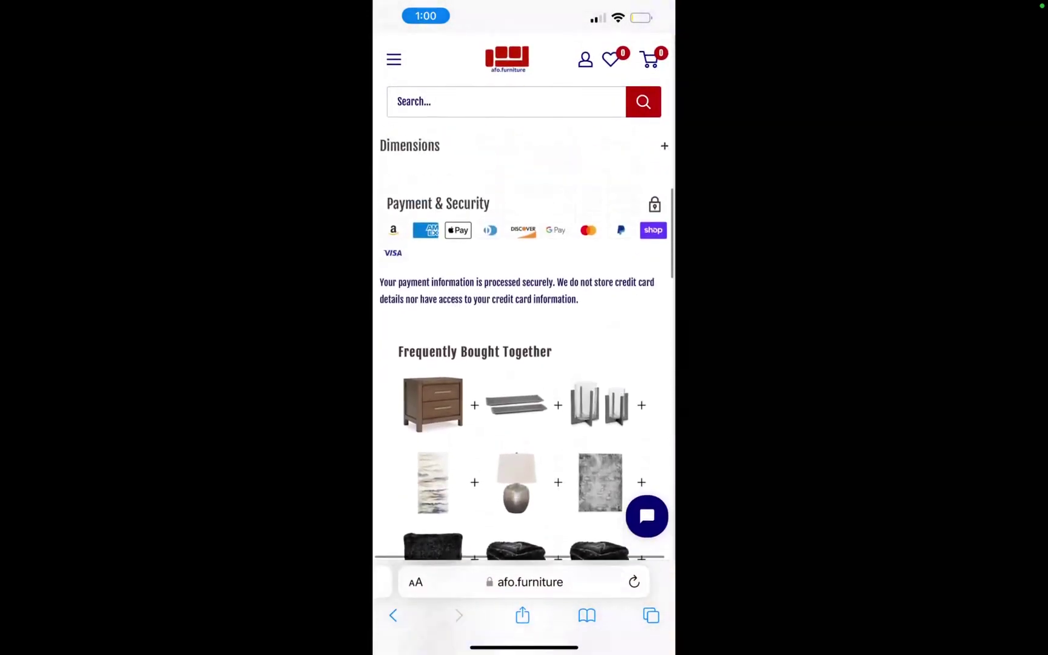
scroll(524, 339, up, 10)
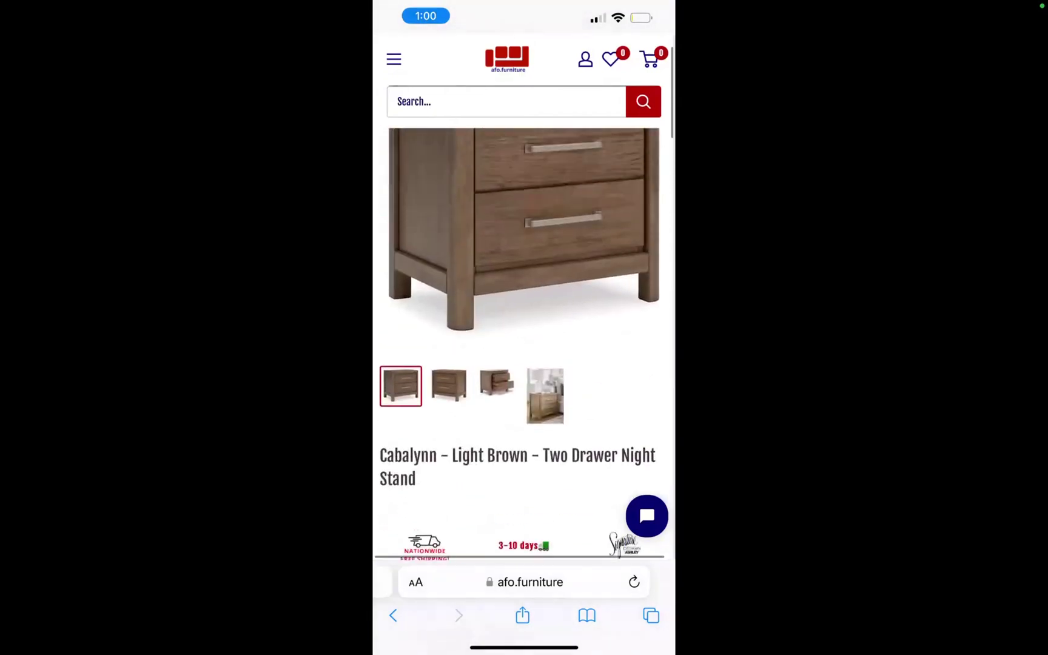
drag(524, 647, 524, 424)
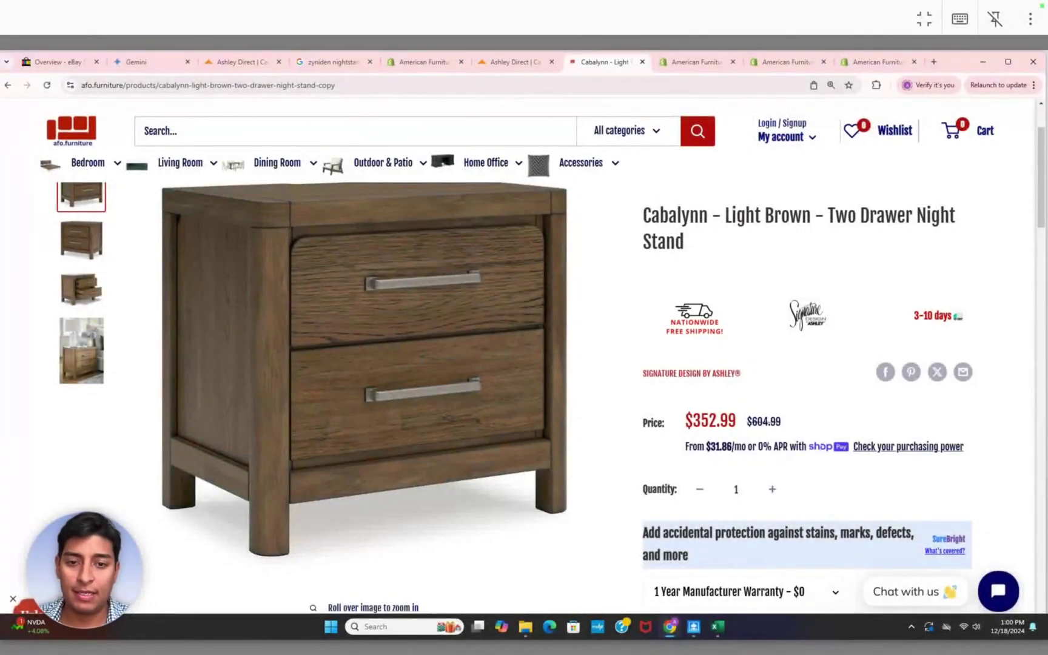
key(Escape)
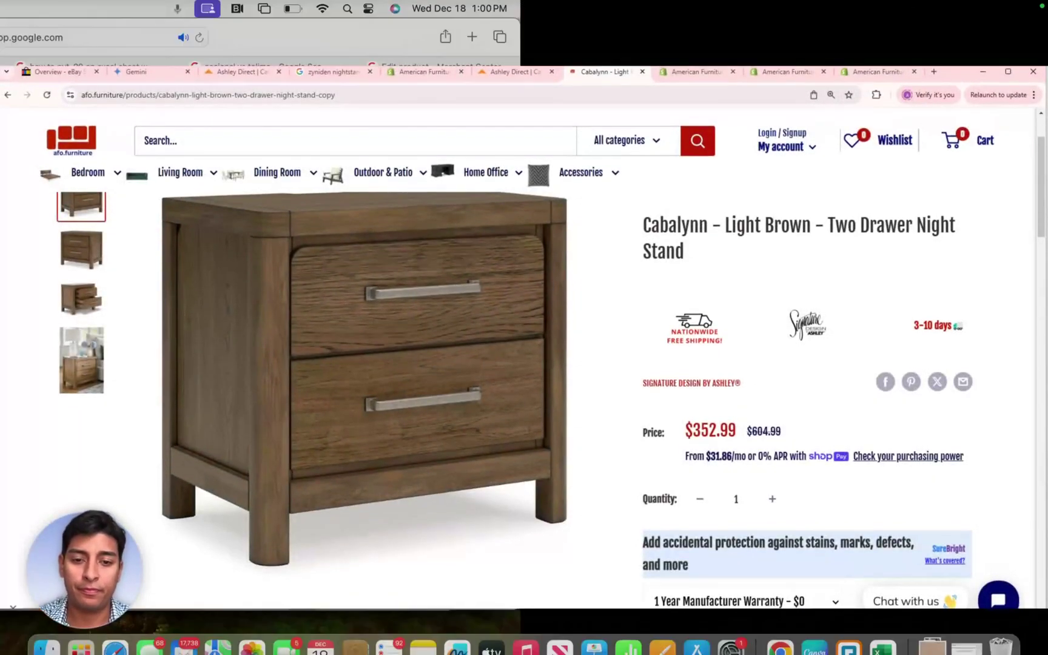